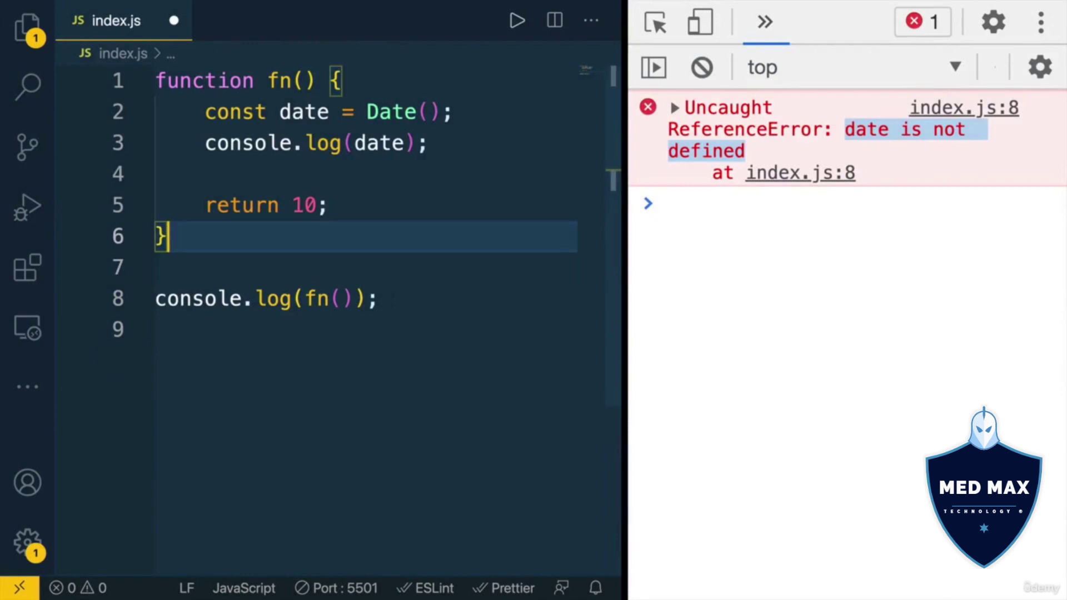
# Step: Save index.js, then select and delete the body lines of fn
pyautogui.hotkey('ctrl', 's')
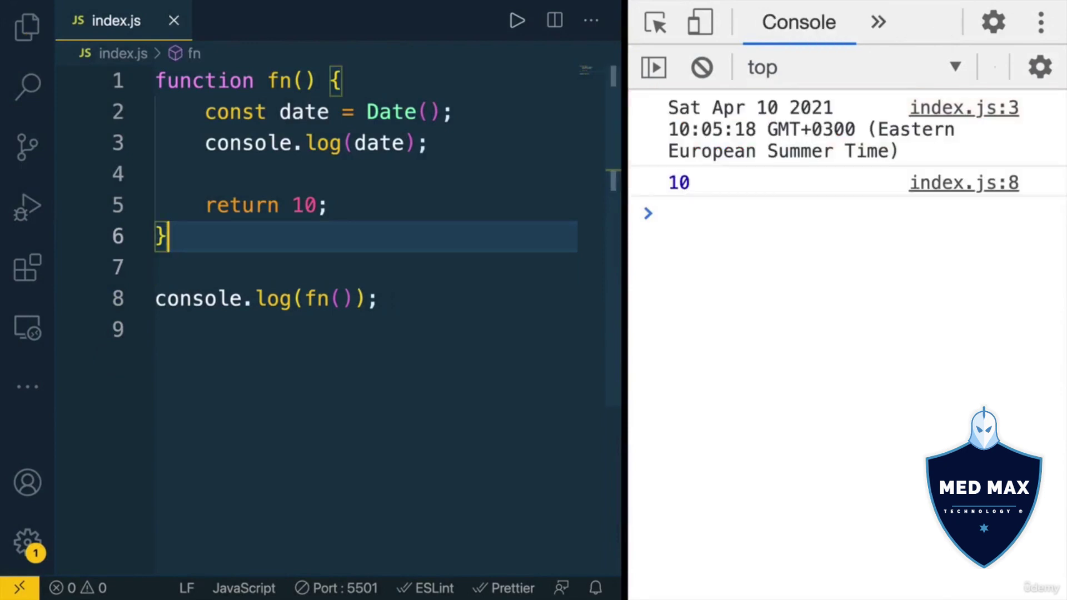
pyautogui.hotkey('shift', 'Up')
pyautogui.hotkey('shift', 'Up')
pyautogui.hotkey('shift', 'Up')
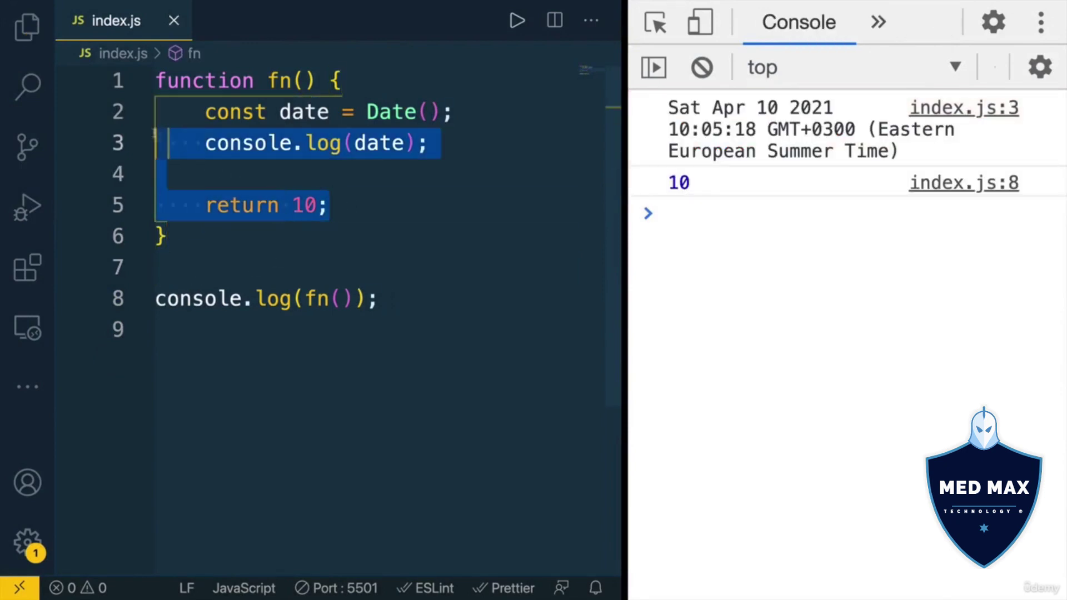
pyautogui.hotkey('shift', 'Up')
pyautogui.press('BackSpace')
# Step: Add parameter a to fn, pass 10 in the fn call, and save
pyautogui.hotkey('ctrl', 's')
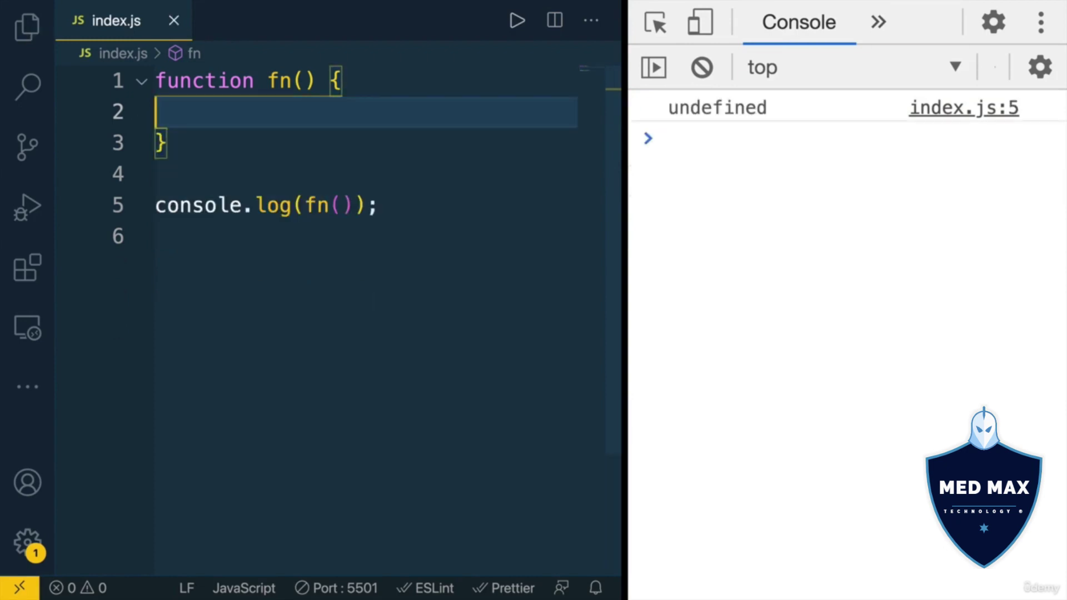
pyautogui.click(304, 81)
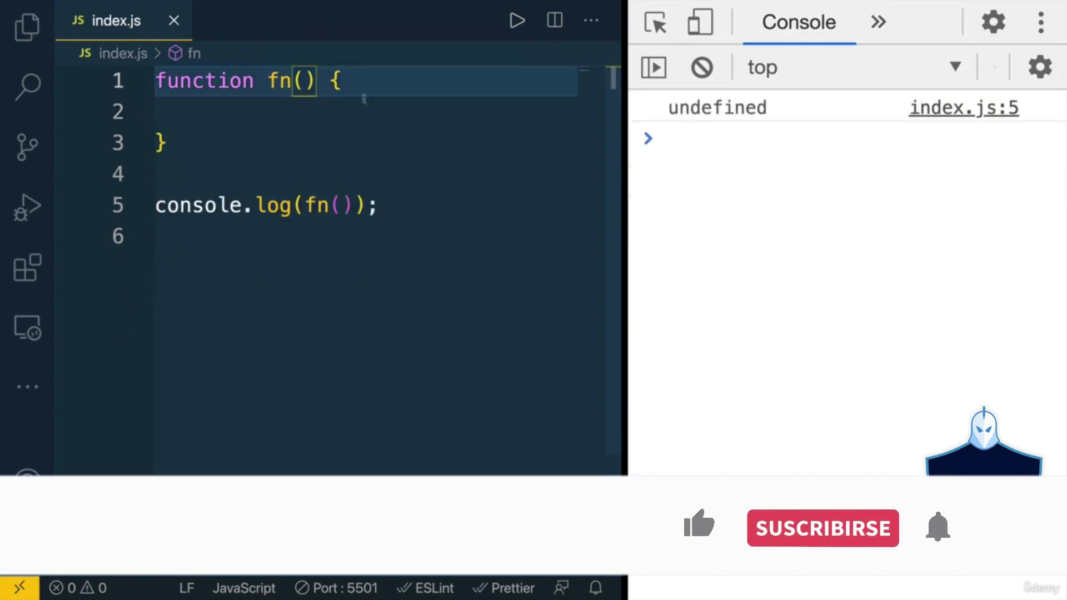
pyautogui.write('a')
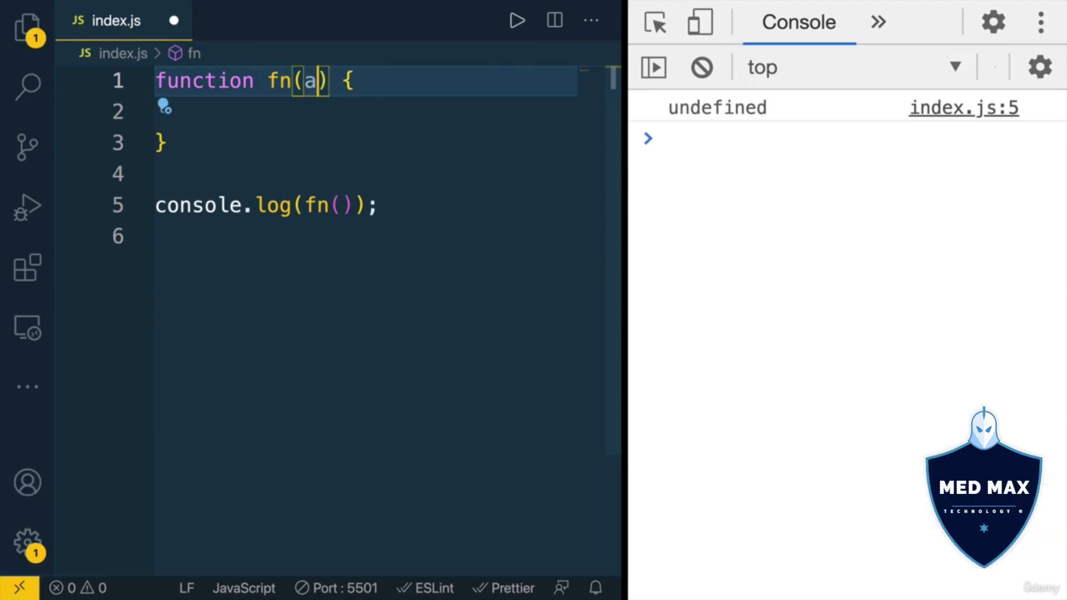
pyautogui.click(335, 205)
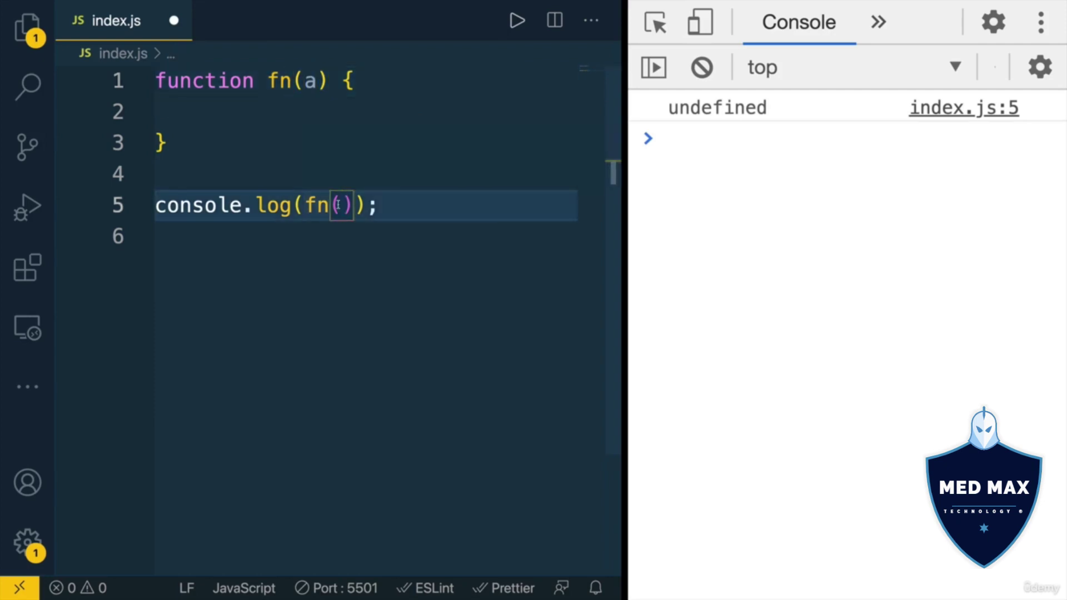
pyautogui.write('10')
pyautogui.hotkey('ctrl', 's')
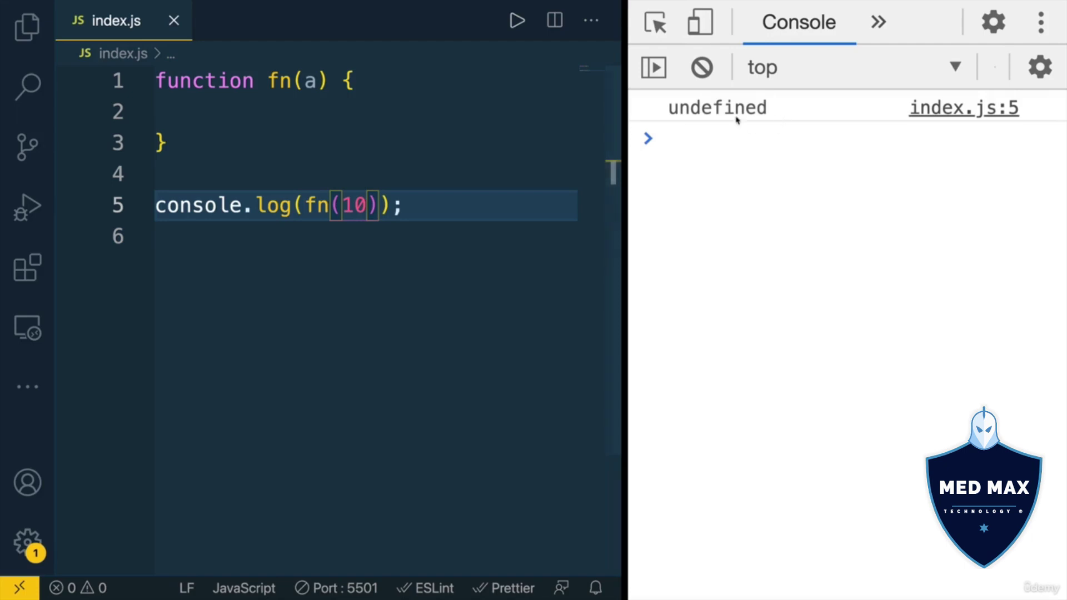
# Step: Write an indented 'return a;' in fn's body, save, and select the fn(10) call
pyautogui.click(218, 115)
pyautogui.press('Tab')
pyautogui.write('re')
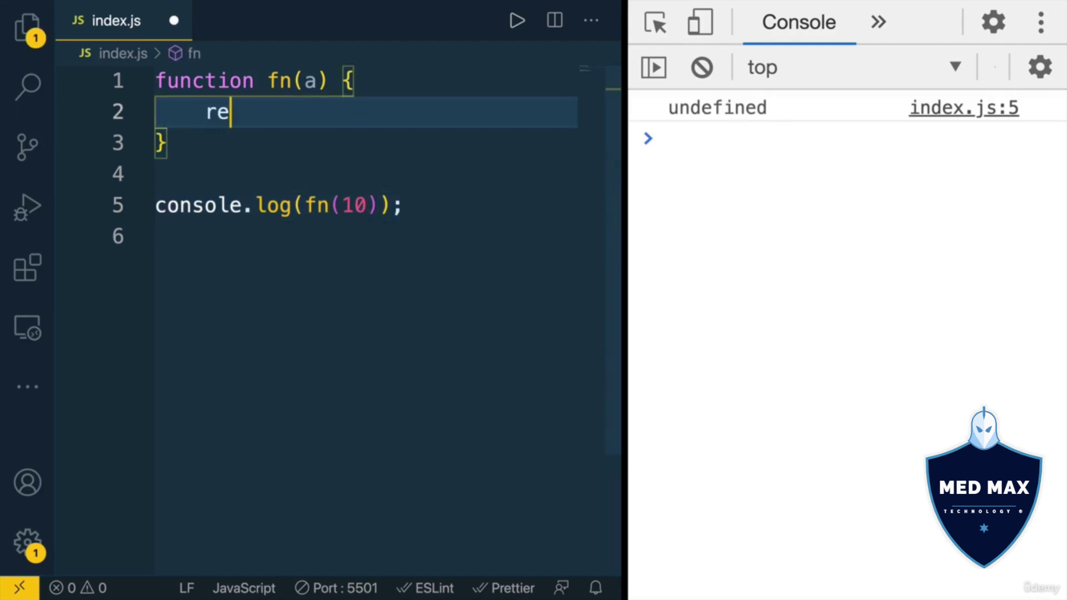
pyautogui.write('turn ')
pyautogui.write('a;')
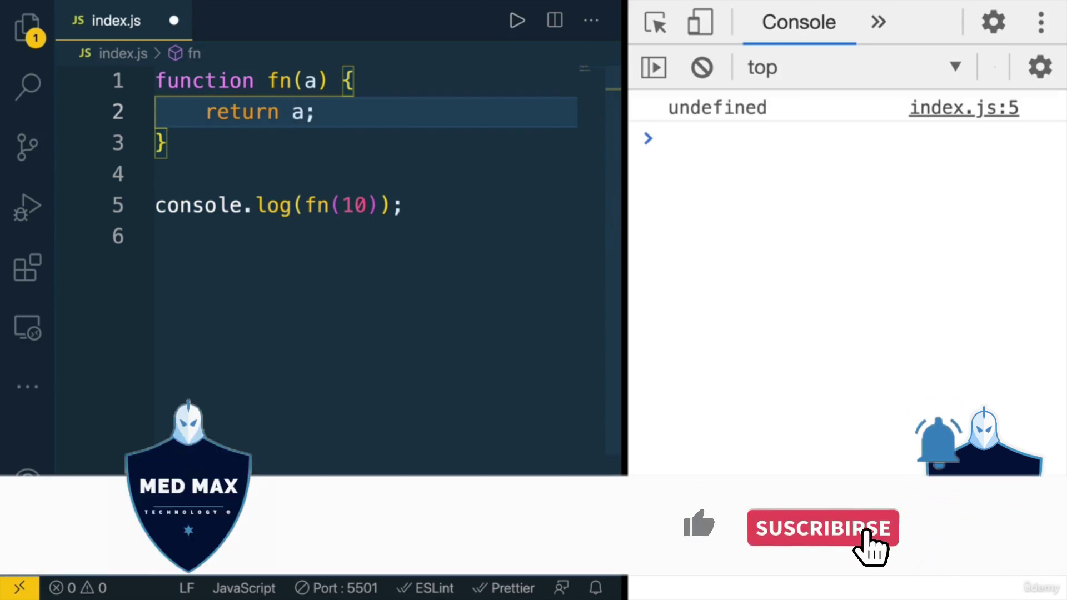
pyautogui.hotkey('ctrl', 's')
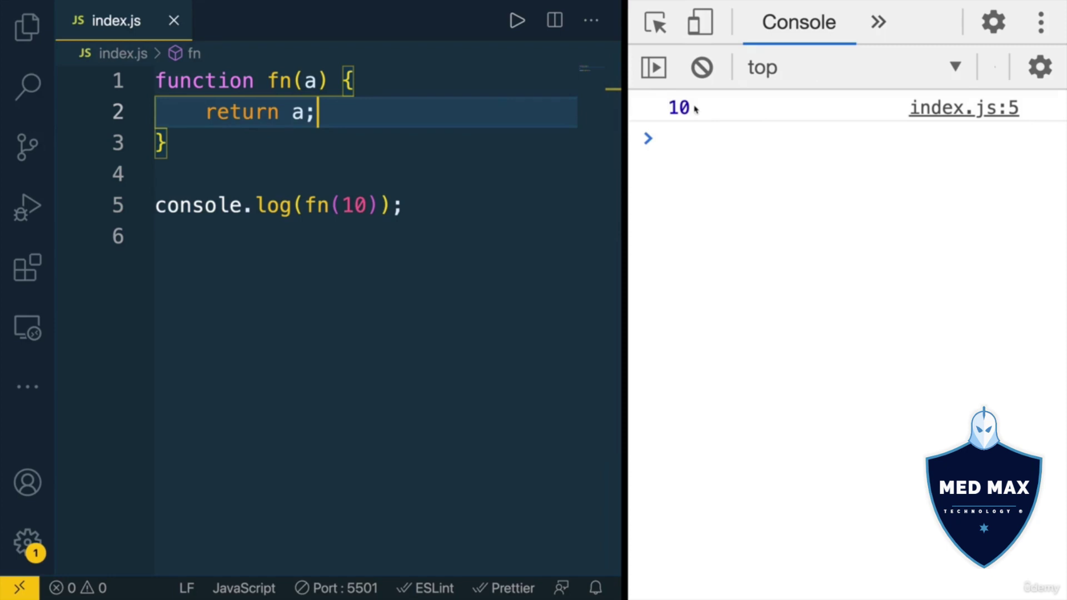
pyautogui.moveTo(304, 205); pyautogui.dragTo(379, 205)
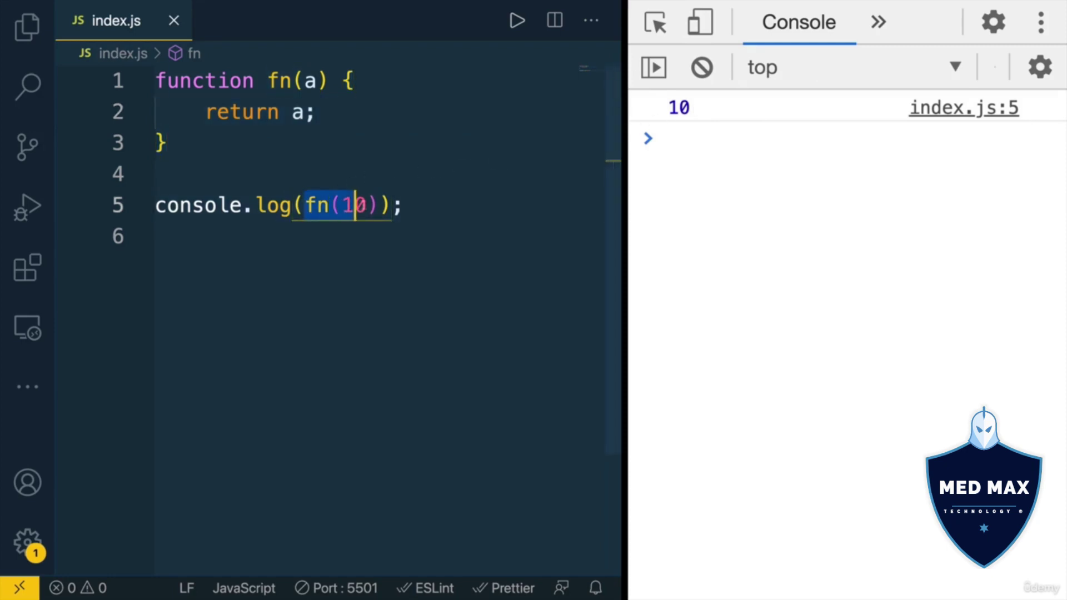
pyautogui.click(311, 111)
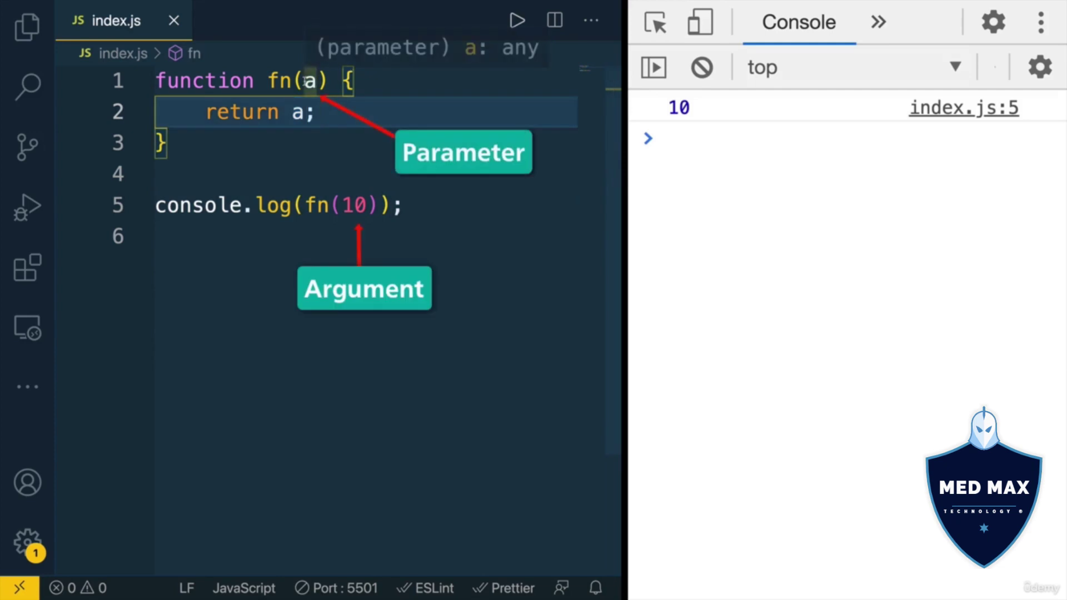
pyautogui.doubleClick(312, 81)
pyautogui.moveTo(280, 81)
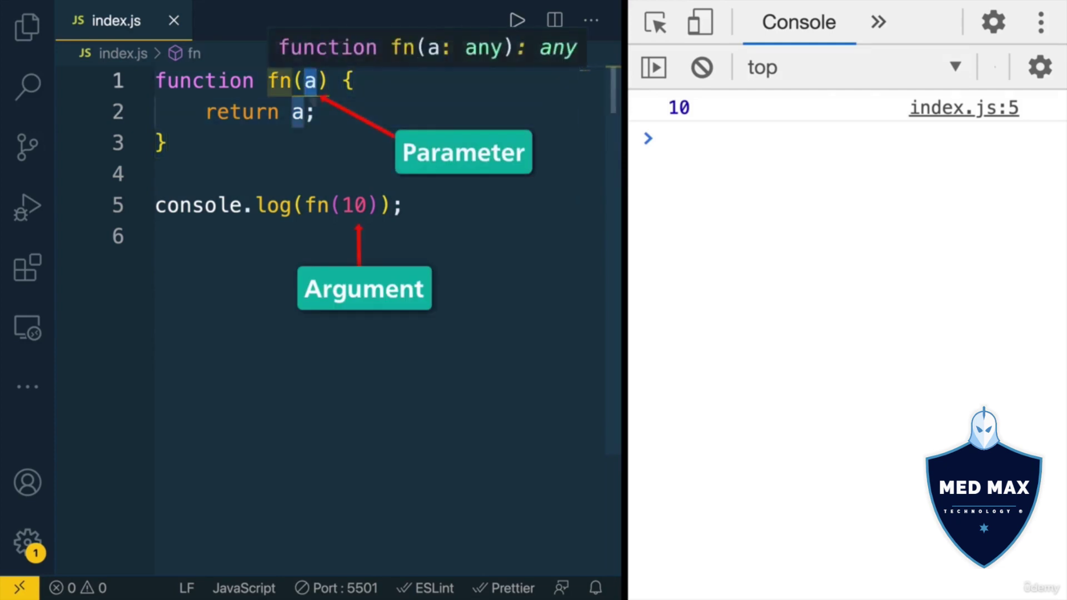
pyautogui.doubleClick(355, 205)
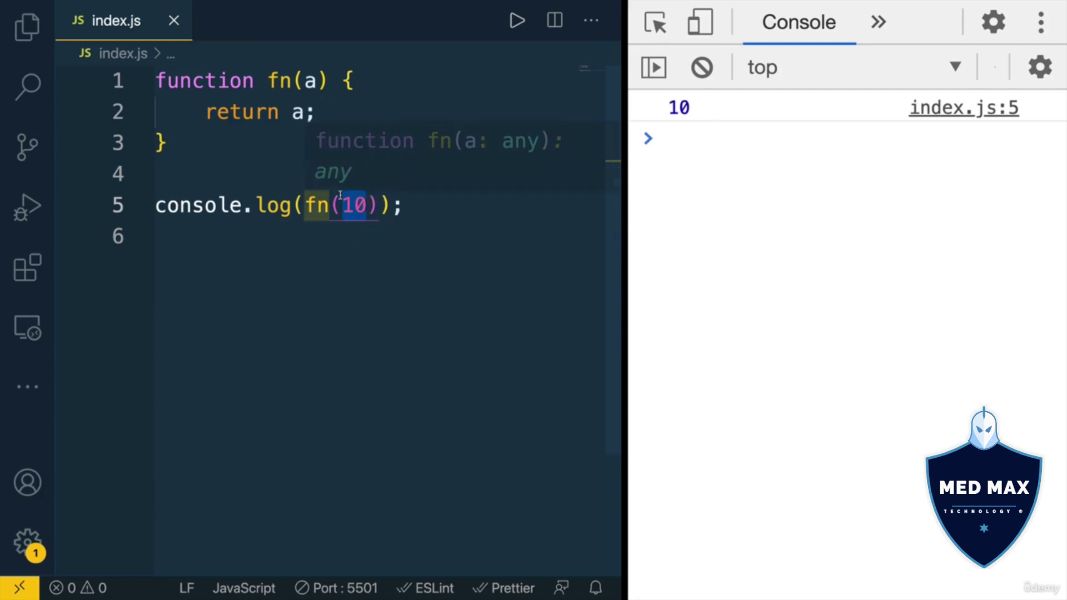
pyautogui.doubleClick(306, 80)
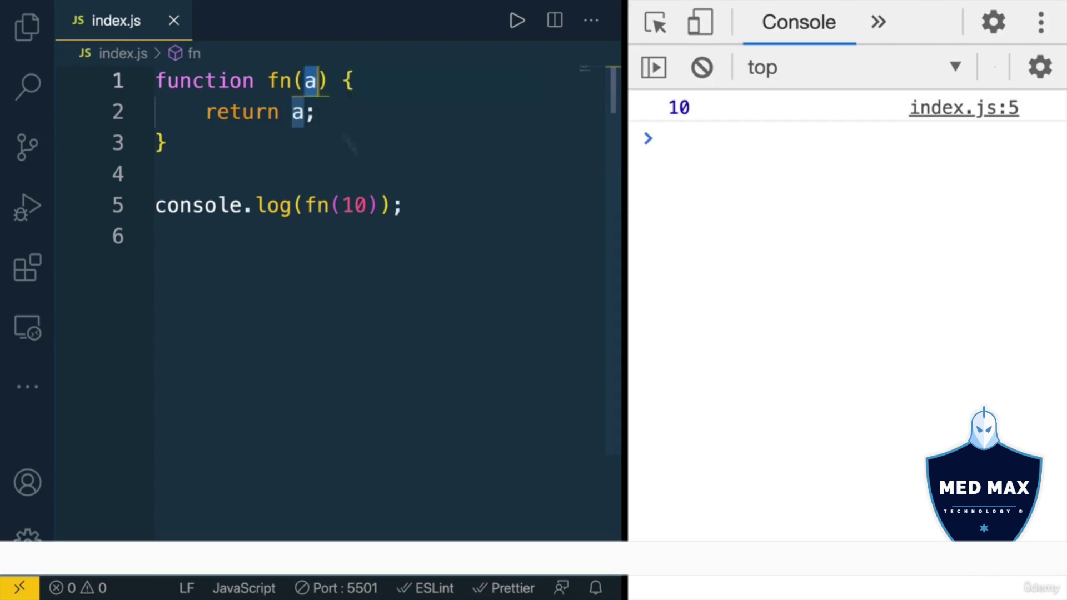
pyautogui.doubleClick(353, 205)
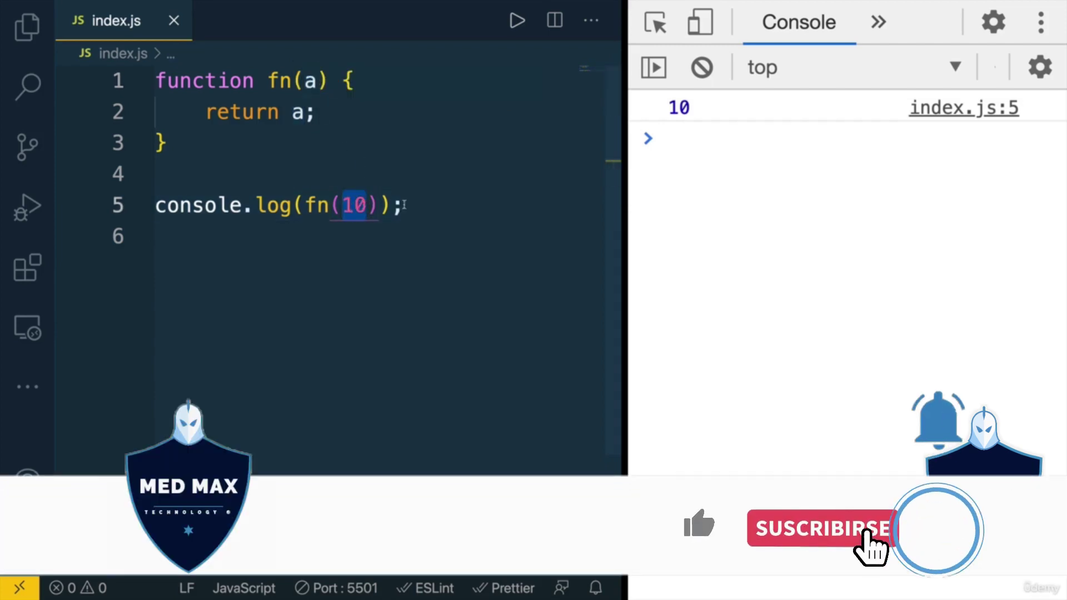
pyautogui.click(434, 205)
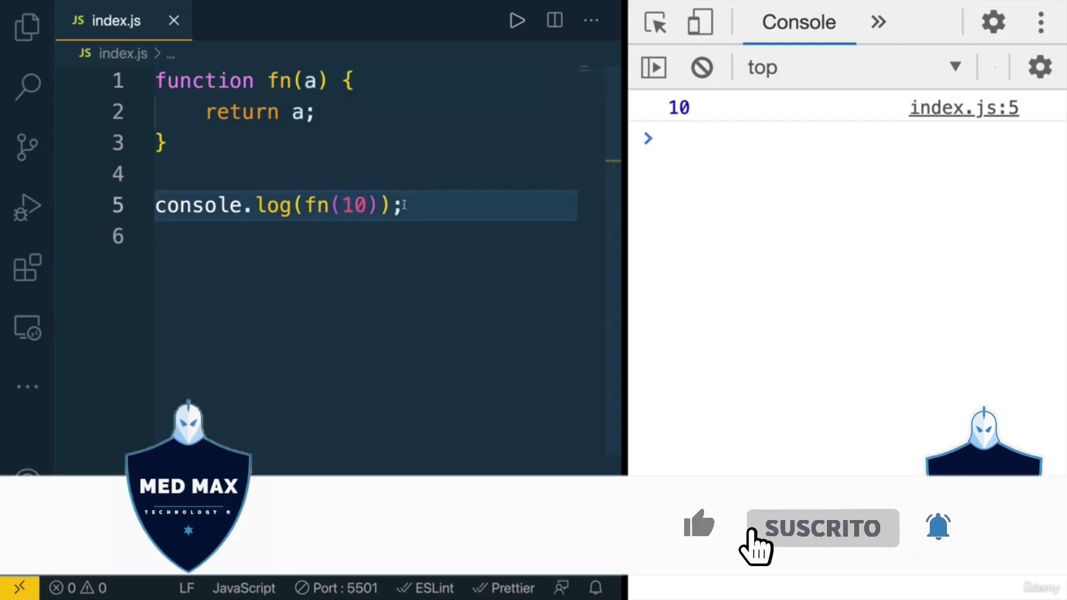
# Step: Add a second console.log call with fn(20) on line 6 and save
pyautogui.press('Return')
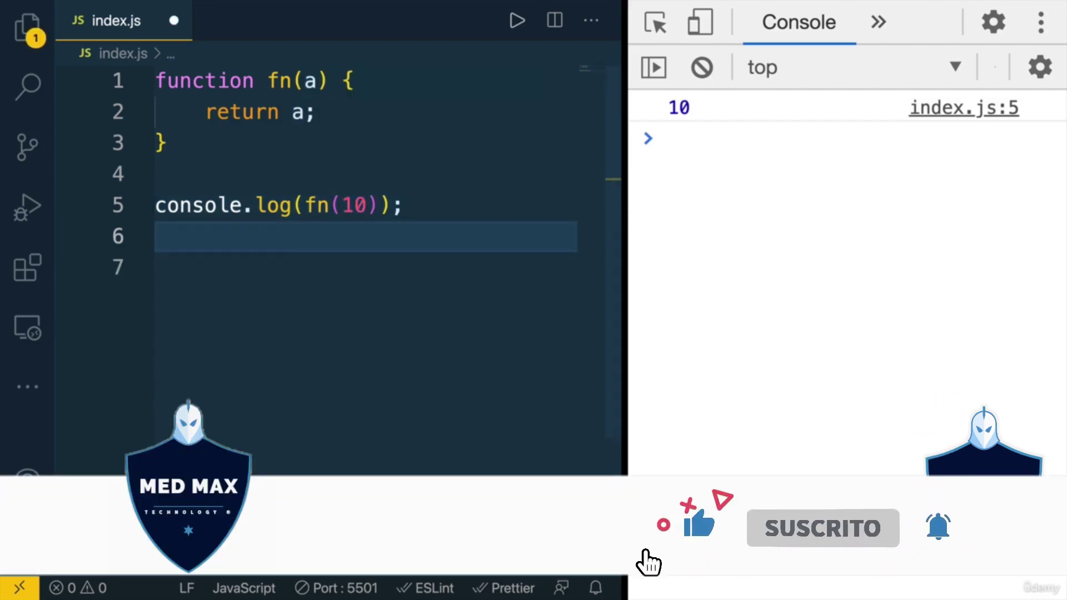
pyautogui.write('console.log(fn(10));')
pyautogui.press('Return')
pyautogui.click(352, 237)
pyautogui.press('BackSpace')
pyautogui.write('2')
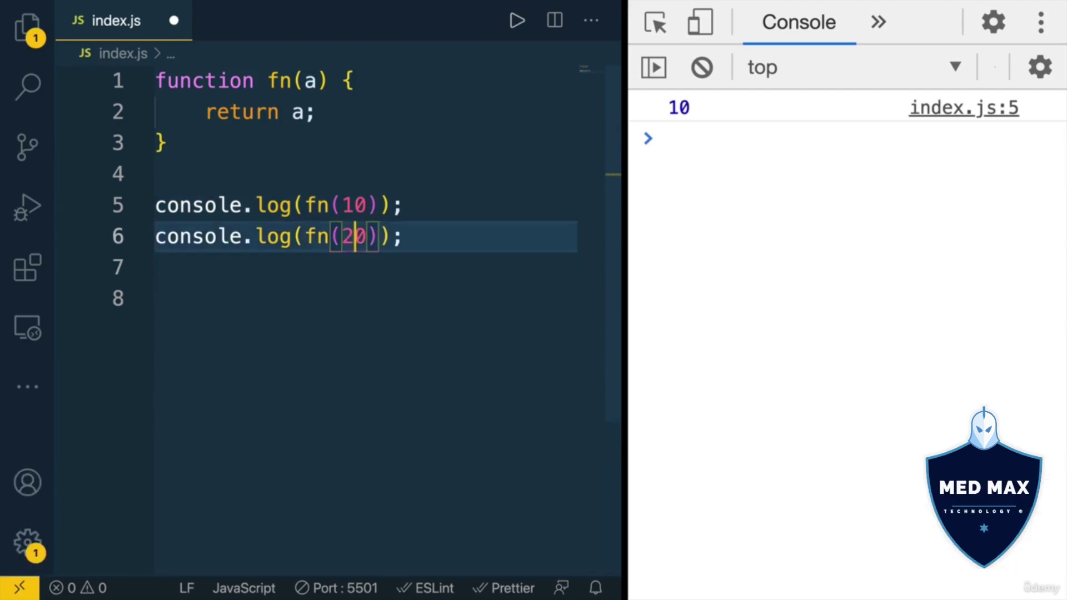
pyautogui.hotkey('ctrl', 's')
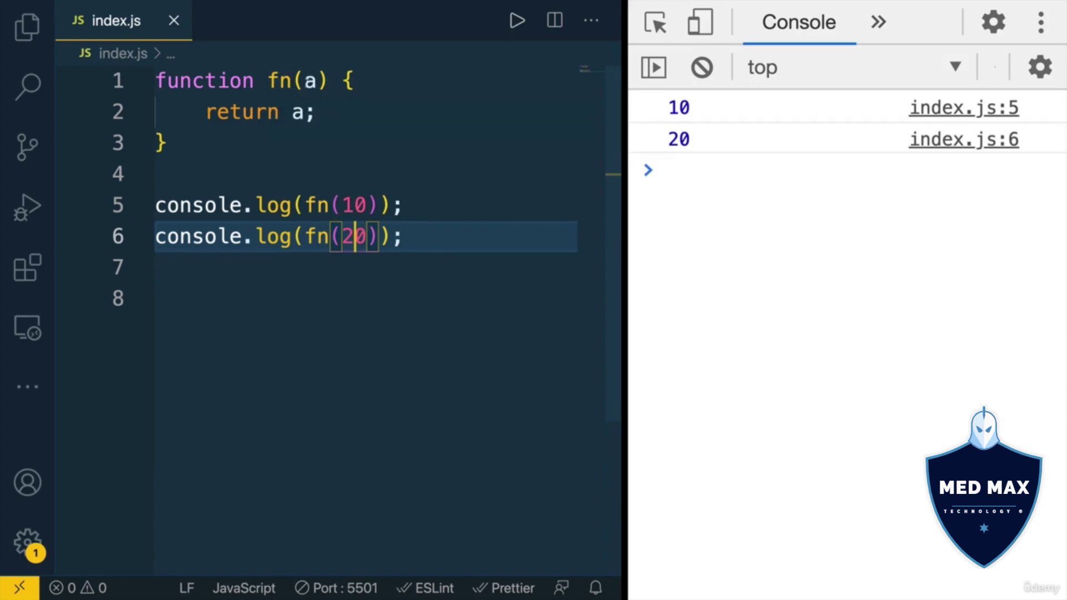
# Step: Highlight parameter a and the function body on lines 1-3
pyautogui.doubleClick(310, 80)
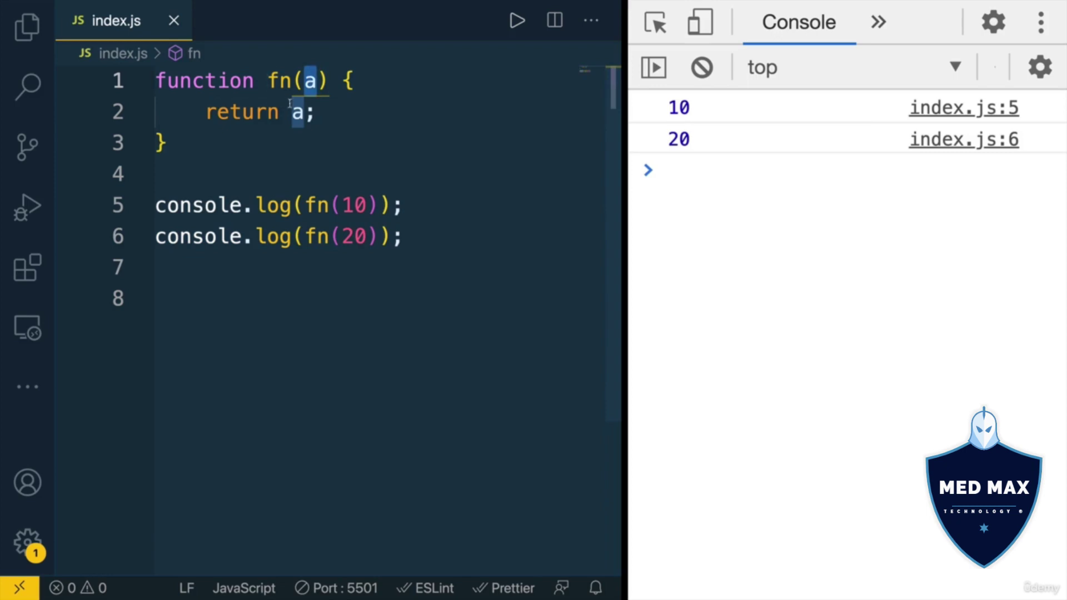
pyautogui.moveTo(342, 80); pyautogui.dragTo(206, 145)
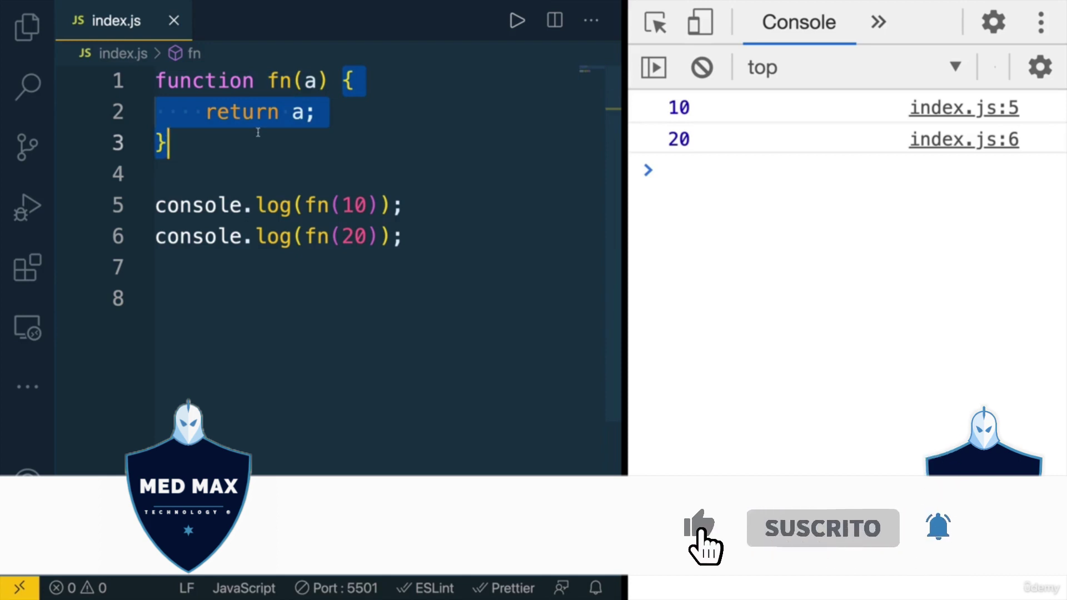
pyautogui.click(207, 171)
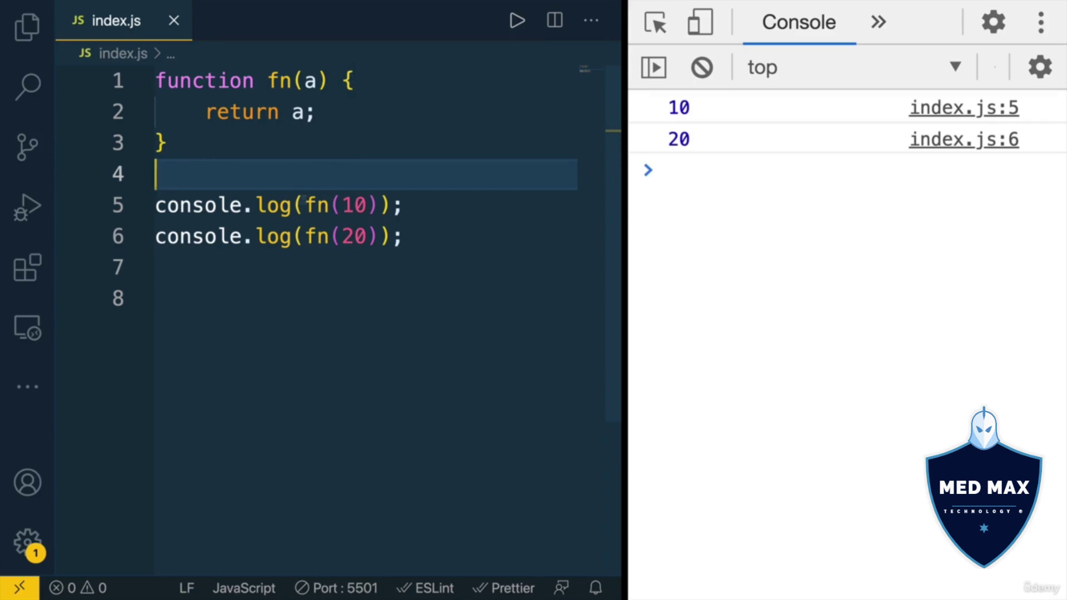
# Step: Evaluate a in the DevTools console, getting 'ReferenceError: a is not defined'
pyautogui.click(707, 169)
pyautogui.write('a')
pyautogui.press('Return')
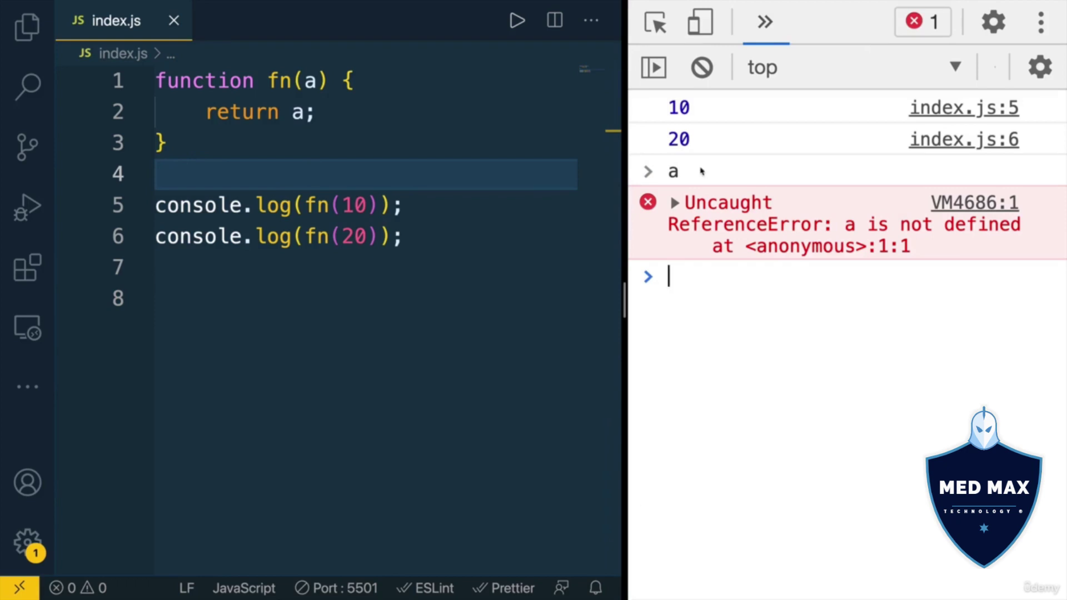
# Step: Add parameter b to fn and change the first call to fn(10, 'abc')
pyautogui.click(326, 81)
pyautogui.write(', b')
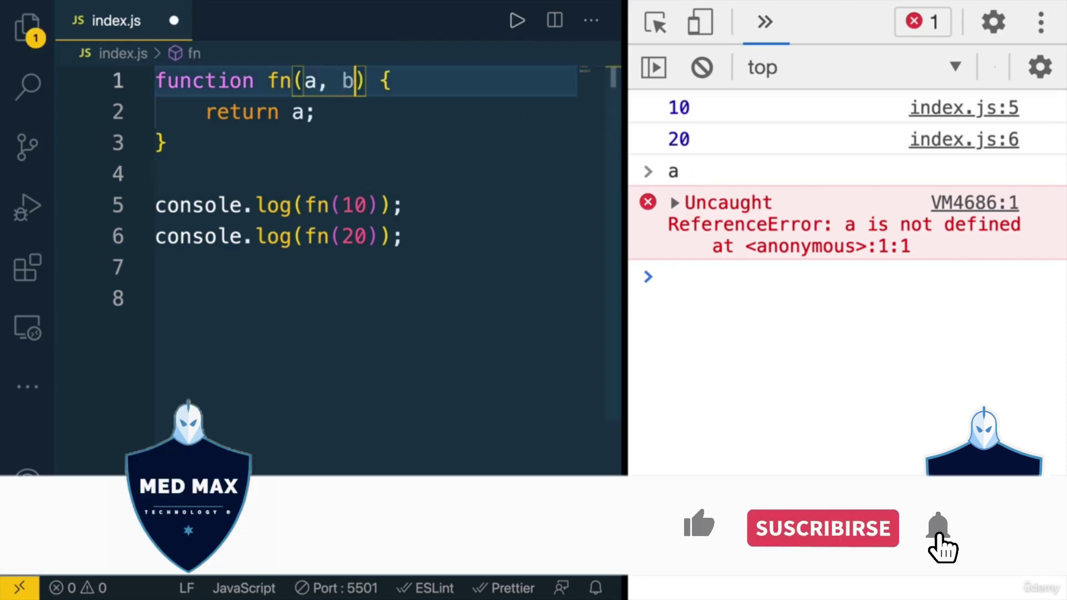
pyautogui.hotkey('ctrl', 's')
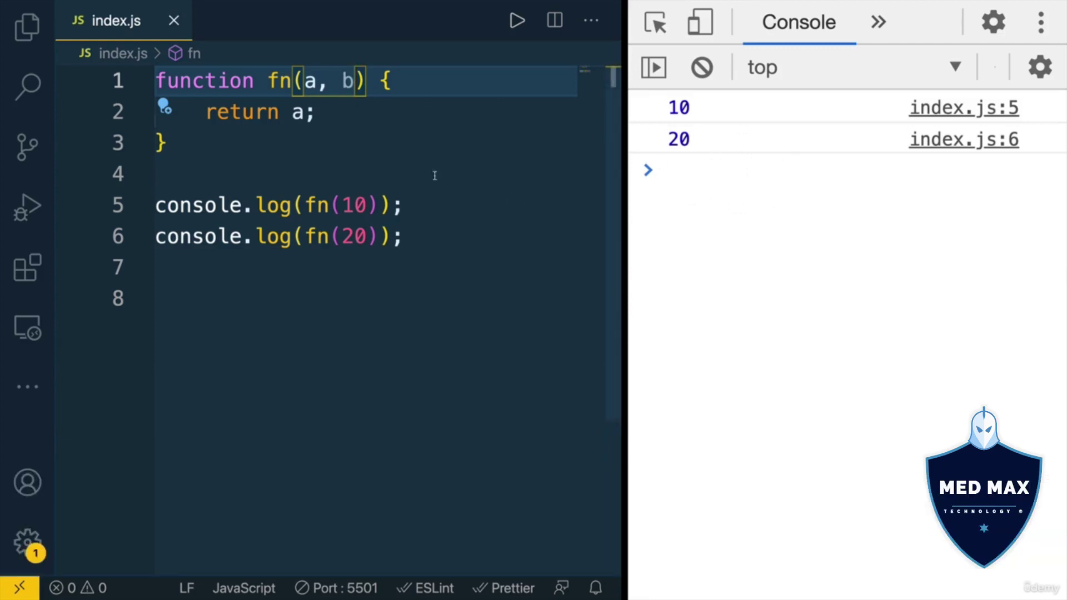
pyautogui.click(366, 205)
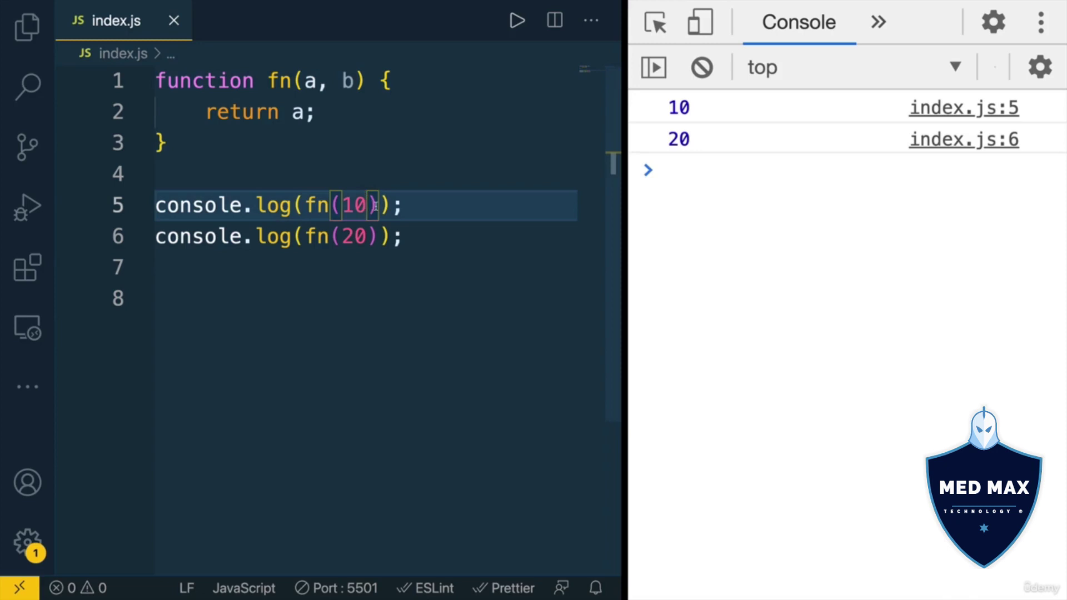
pyautogui.write(', ')
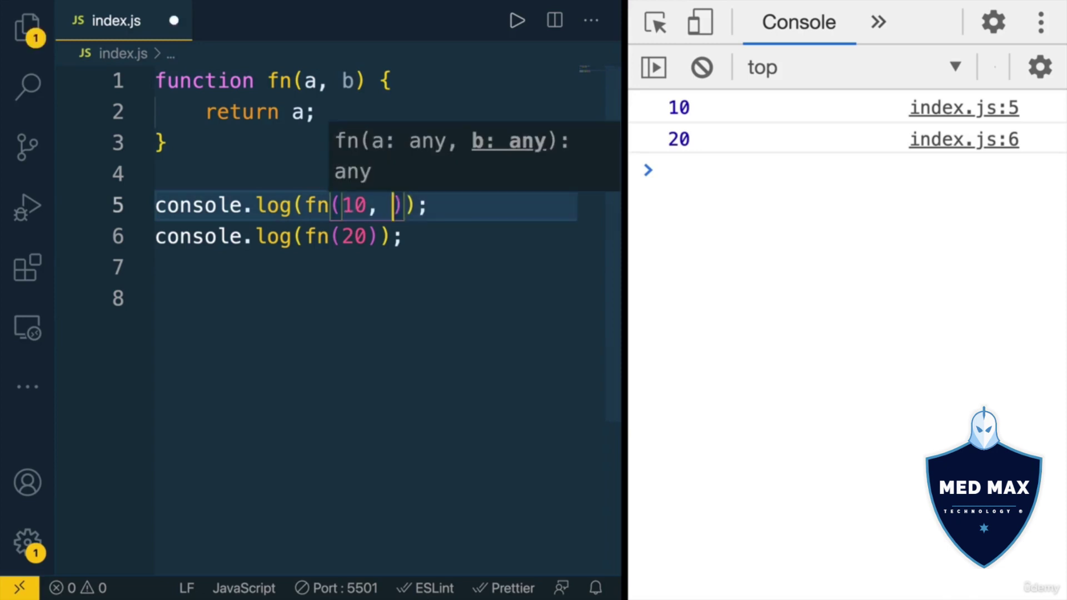
pyautogui.write("'abc")
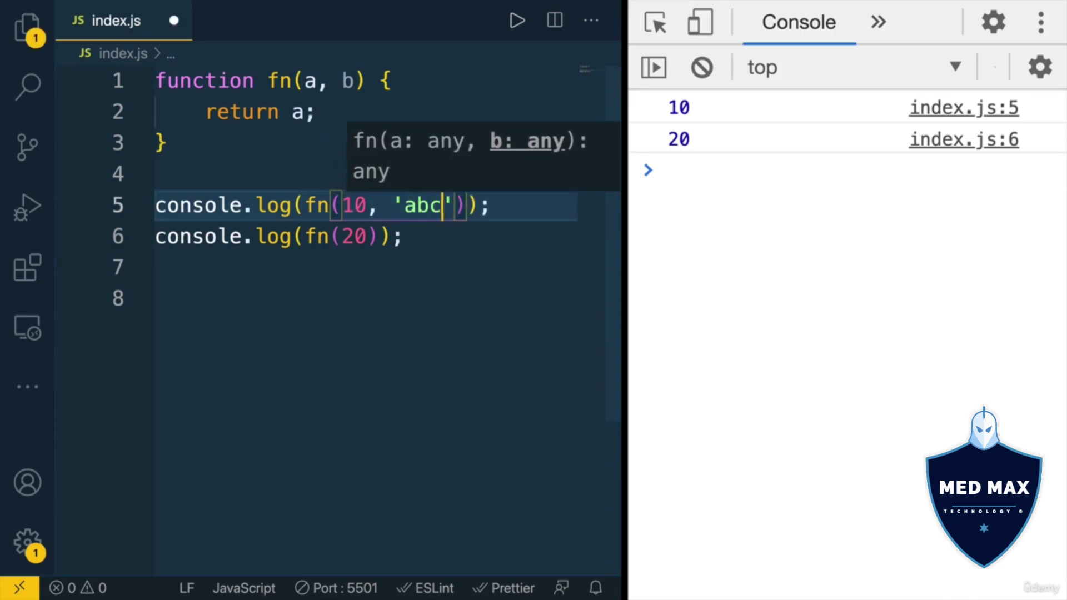
# Step: Replace 'return a' with 'return [a, b]' and save
pyautogui.doubleClick(297, 112)
pyautogui.press('BackSpace')
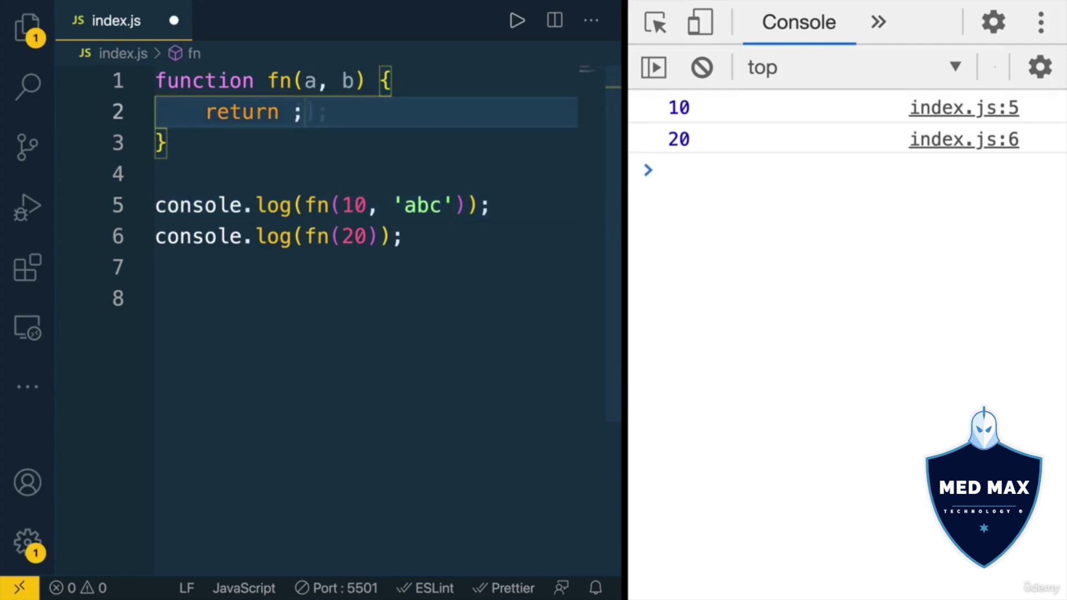
pyautogui.write('[a, b')
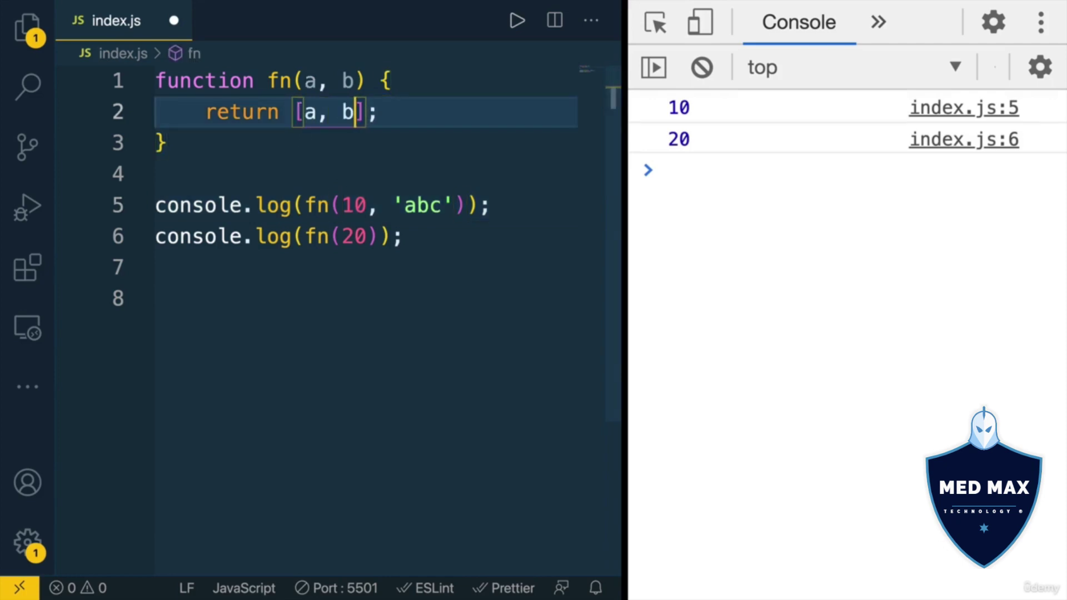
pyautogui.hotkey('ctrl', 's')
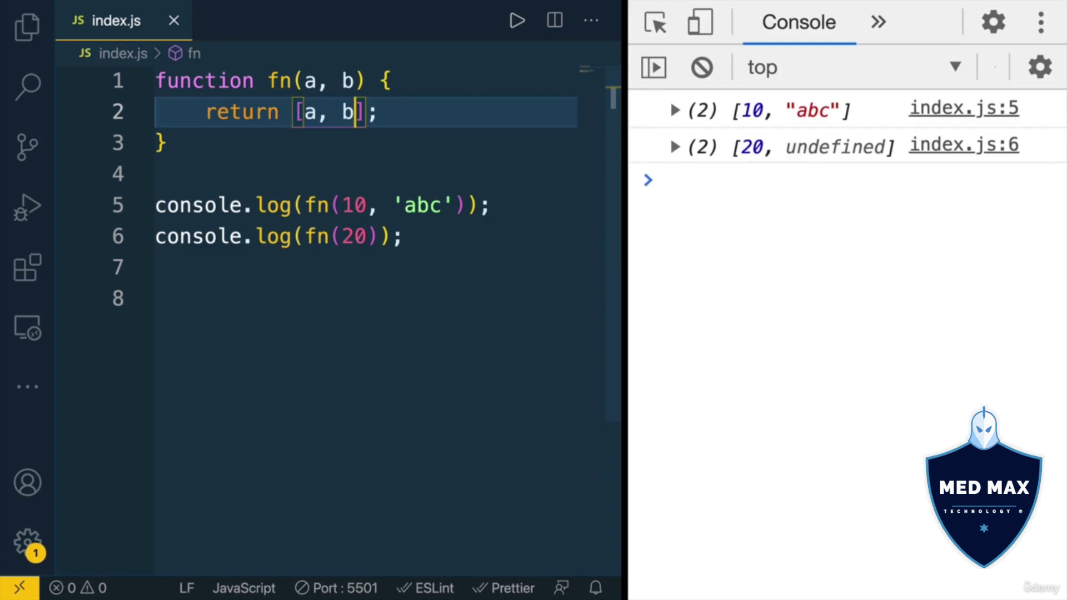
pyautogui.moveTo(496, 206); pyautogui.dragTo(155, 205)
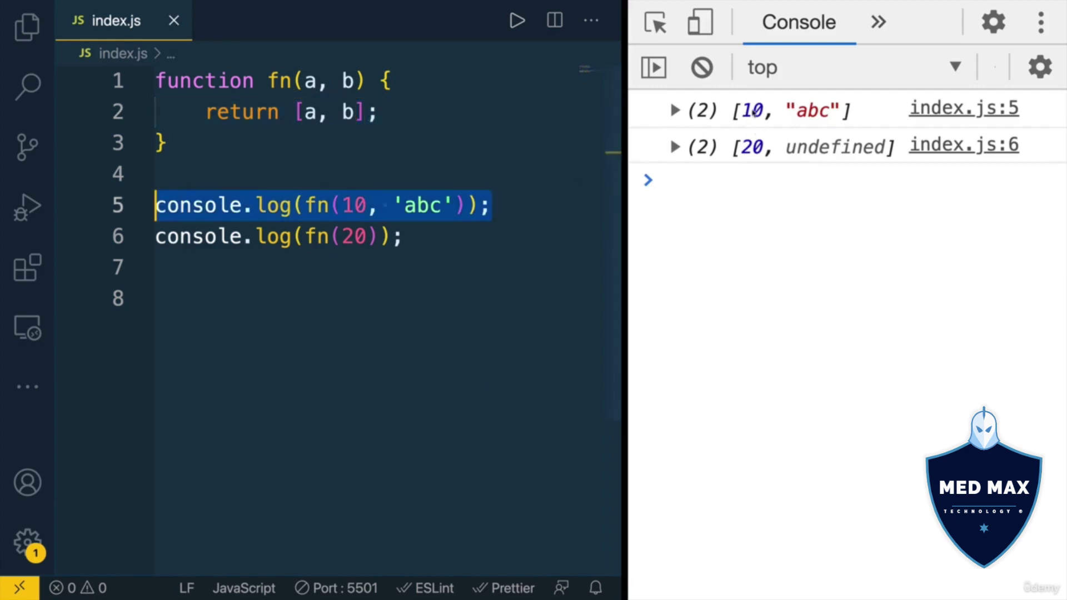
pyautogui.click(734, 113)
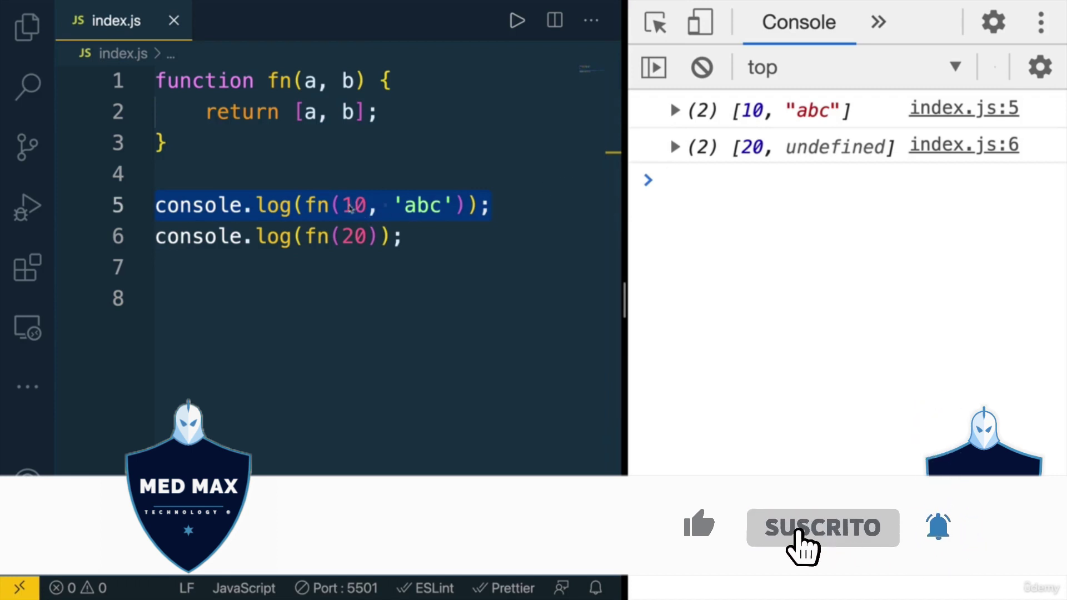
pyautogui.hotkey('alt', 'Tab')
pyautogui.doubleClick(354, 236)
pyautogui.doubleClick(354, 205)
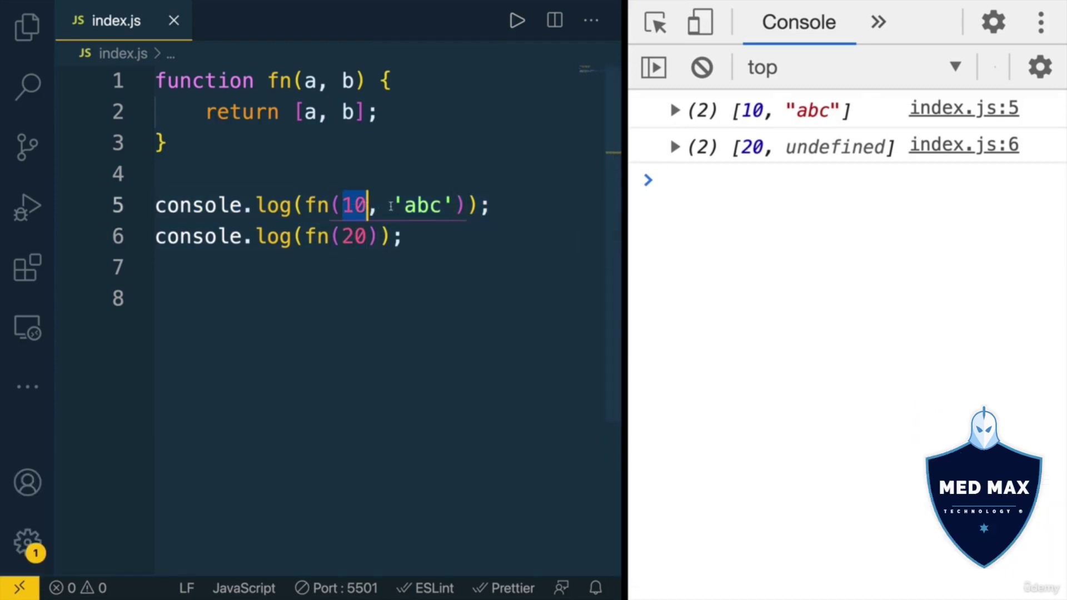
pyautogui.doubleClick(423, 205)
pyautogui.hotkey('shift', 'Right')
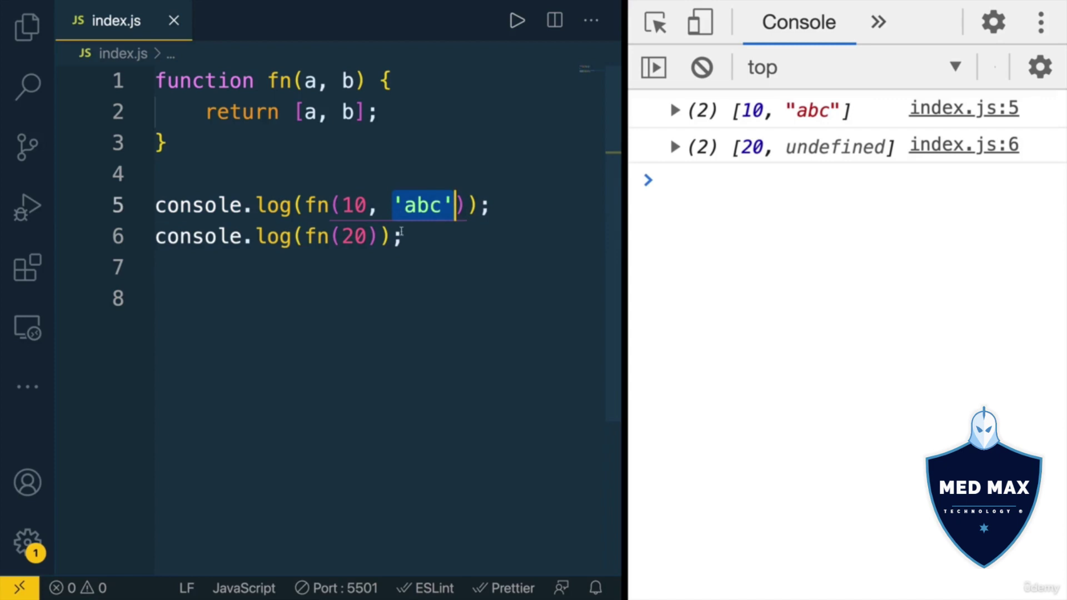
pyautogui.moveTo(403, 237); pyautogui.dragTo(155, 237)
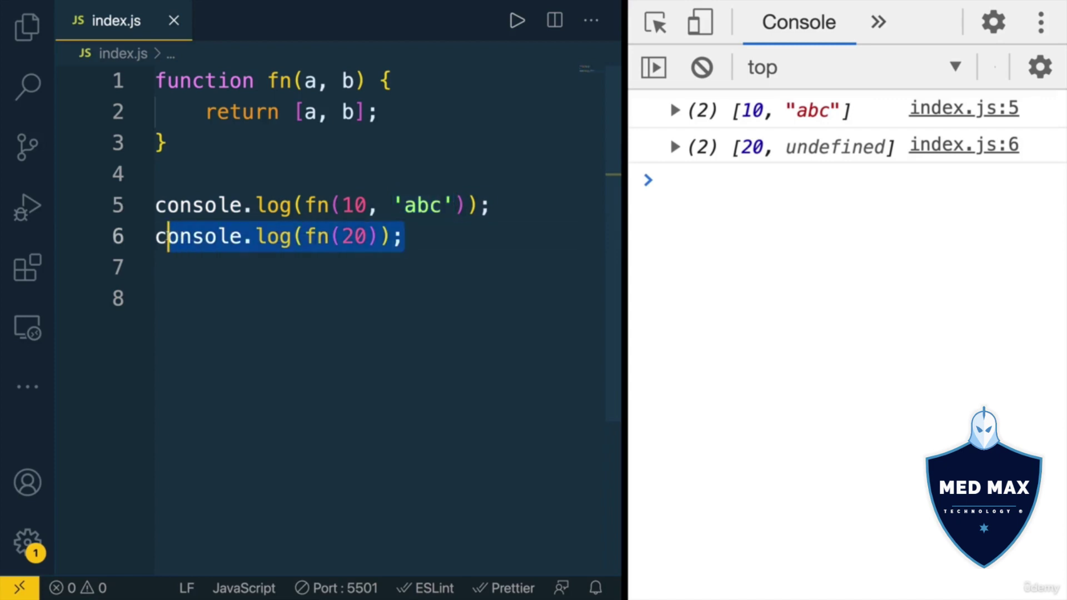
pyautogui.click(736, 168)
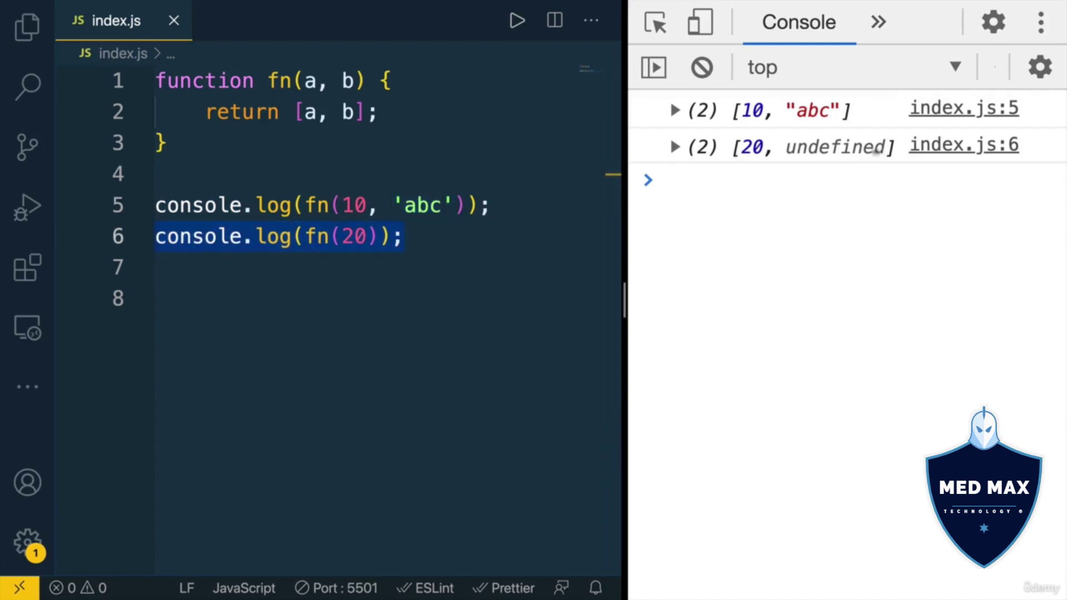
pyautogui.click(360, 242)
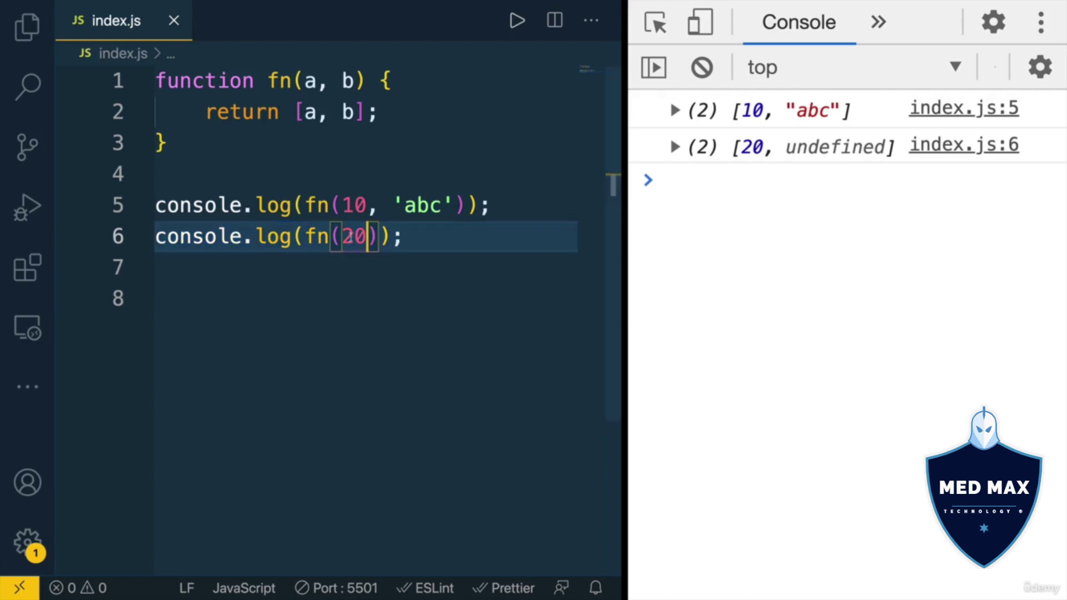
pyautogui.doubleClick(354, 236)
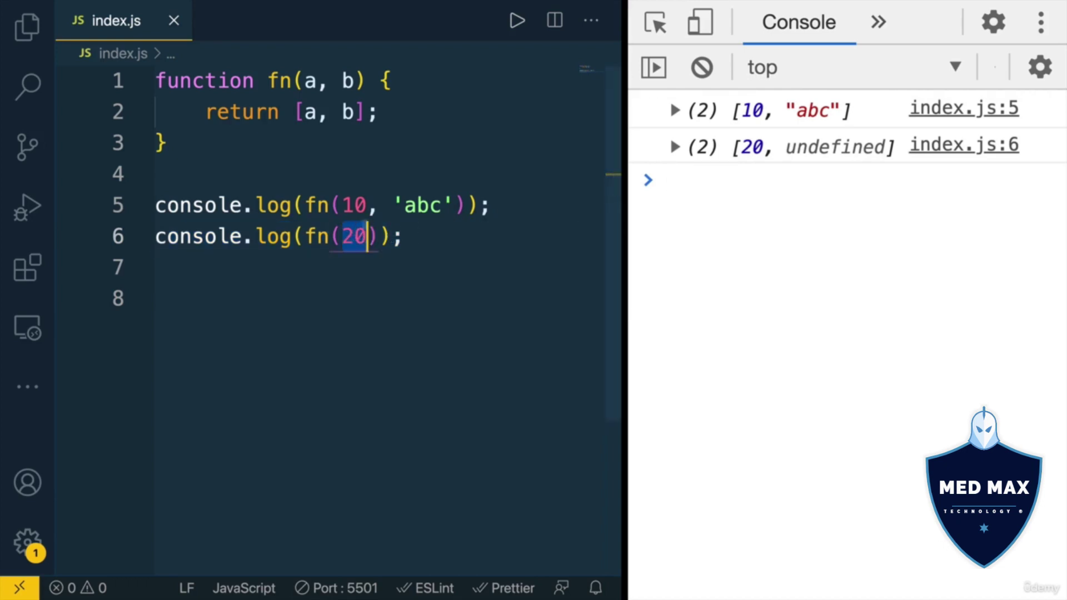
pyautogui.doubleClick(349, 81)
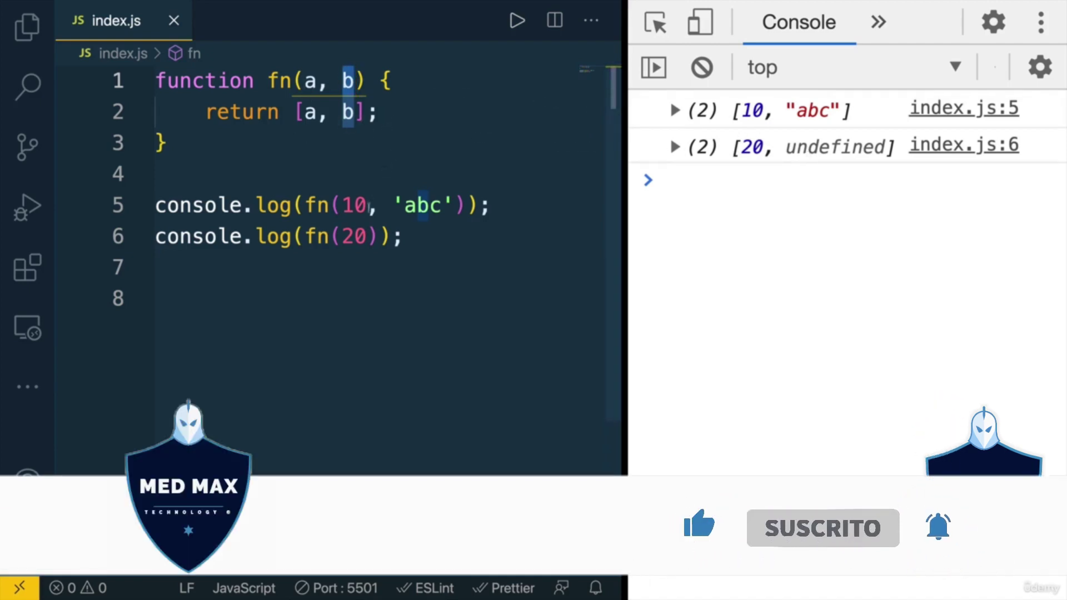
# Step: Delete the 20 argument from the second fn call on line 6 and save
pyautogui.click(366, 237)
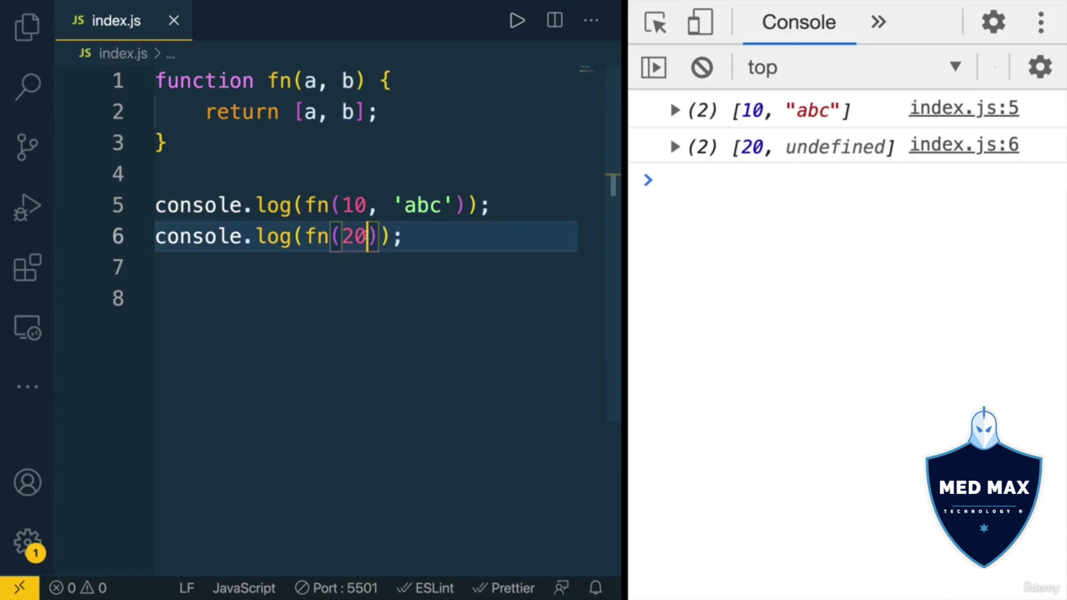
pyautogui.press('BackSpace')
pyautogui.press('BackSpace')
pyautogui.hotkey('ctrl', 's')
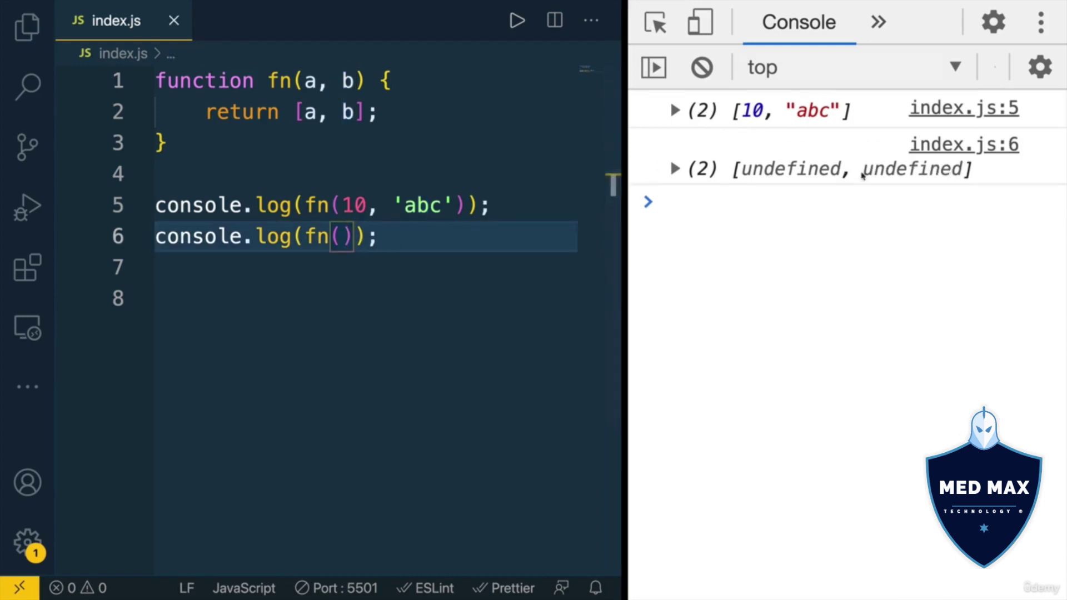